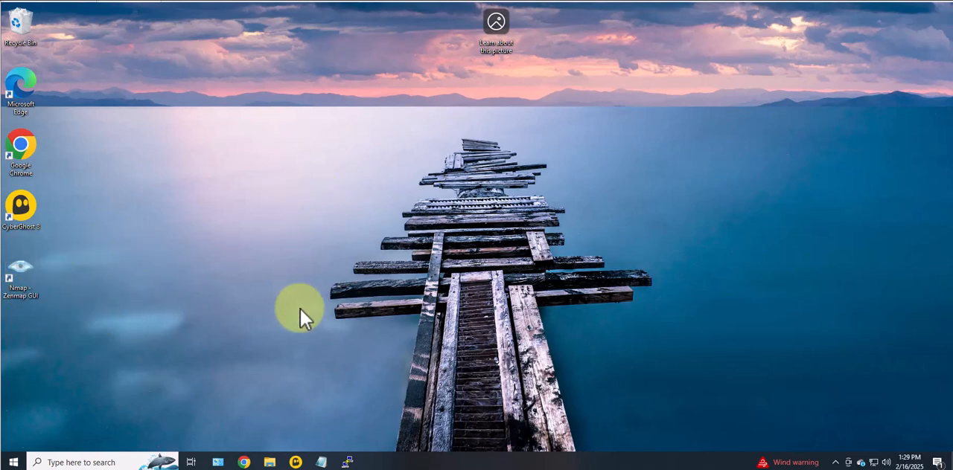
Launch Google Chrome from the taskbar
left_click(243, 463)
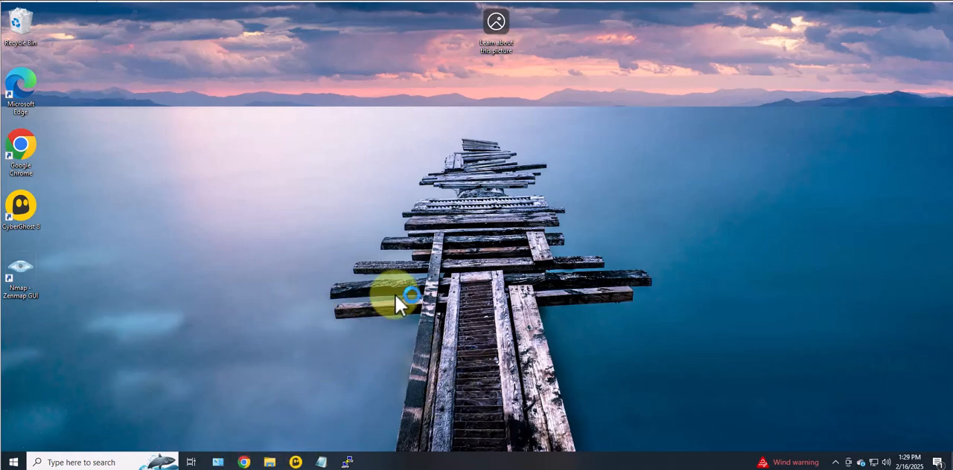
Search 'nmap download', visit the nmap.org download page, then close Chrome
left_click(372, 253)
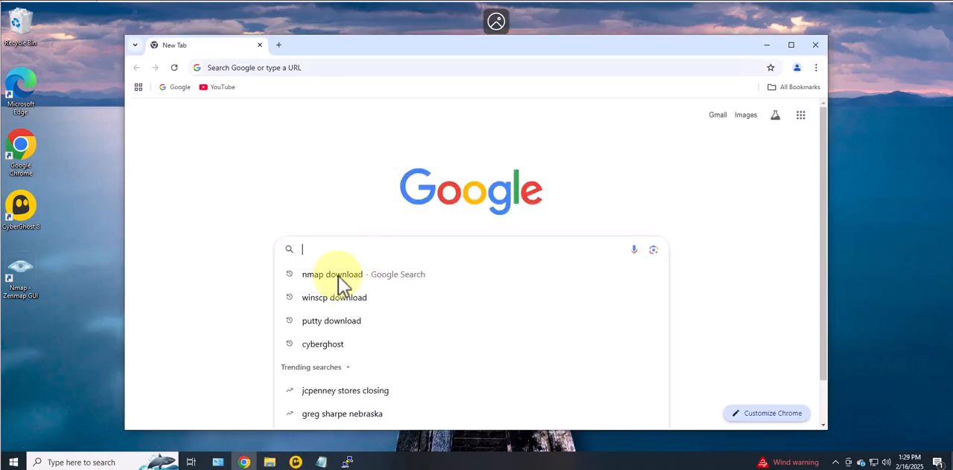
left_click(331, 272)
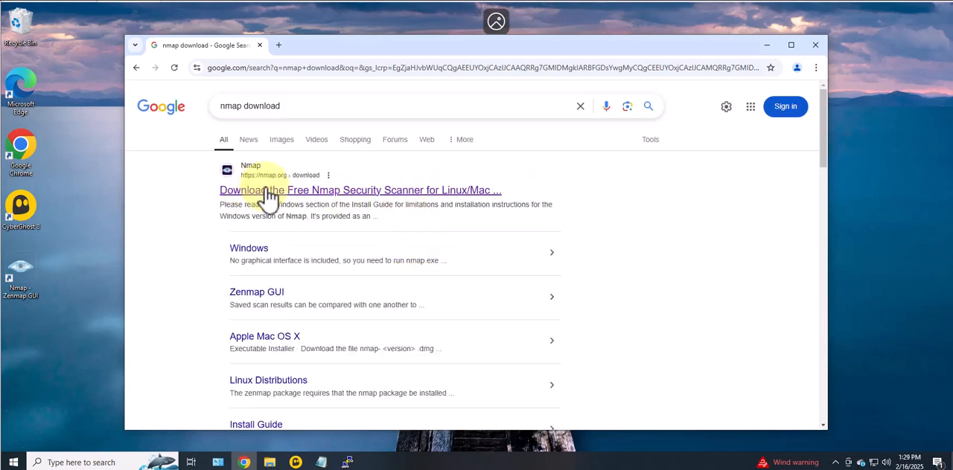
left_click(267, 195)
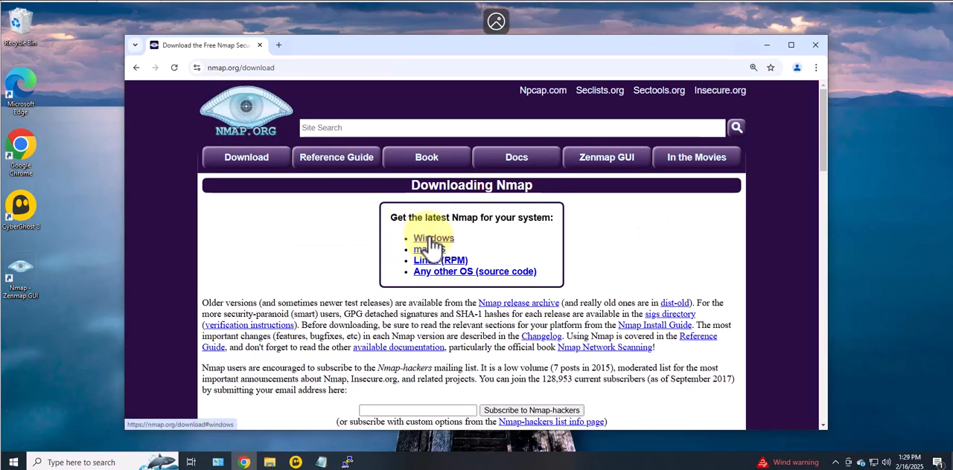
left_click(815, 45)
left_click(269, 462)
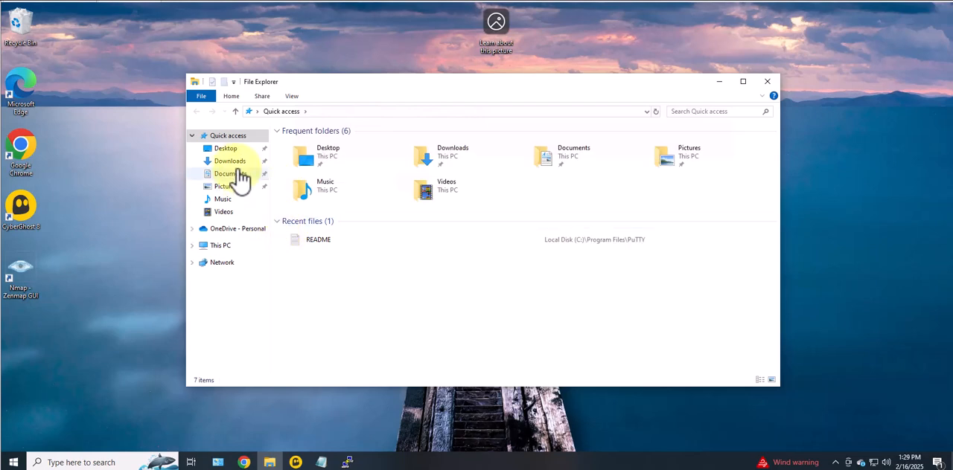
left_click(230, 161)
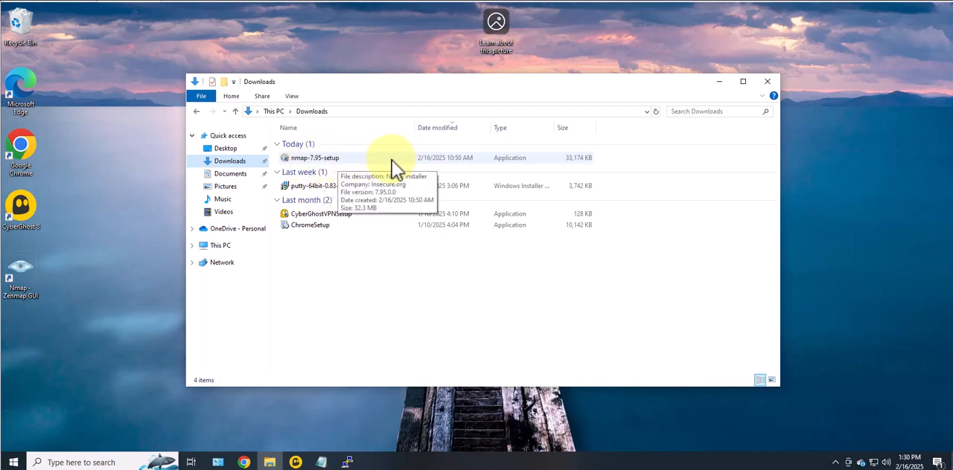
left_click(767, 81)
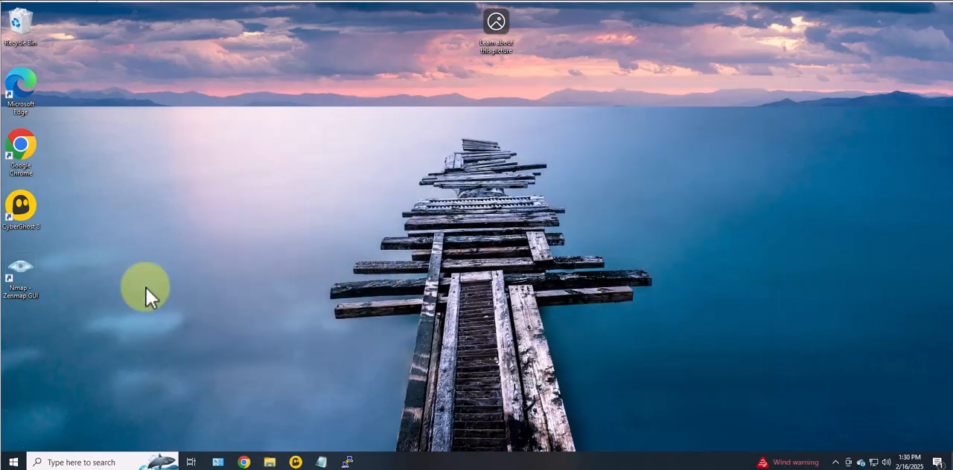
Launch Zenmap and choose the Ping scan profile
double_click(24, 276)
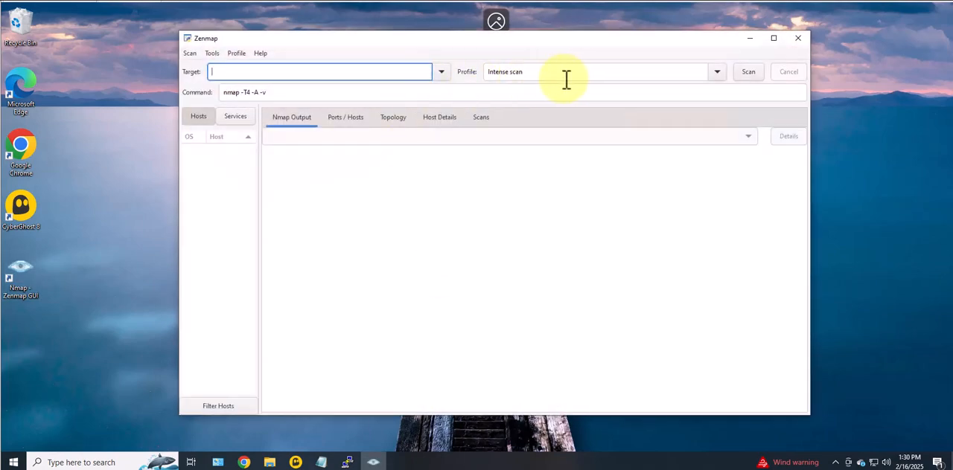
left_click(717, 71)
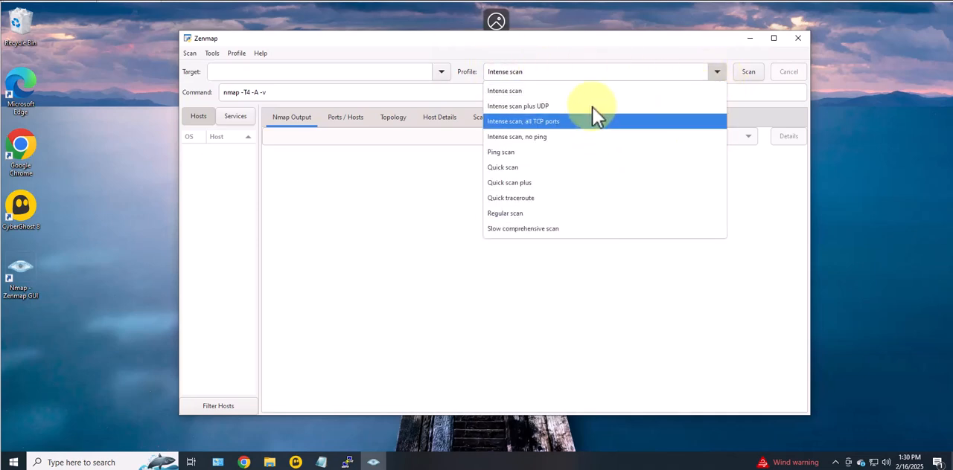
left_click(521, 152)
left_click(717, 72)
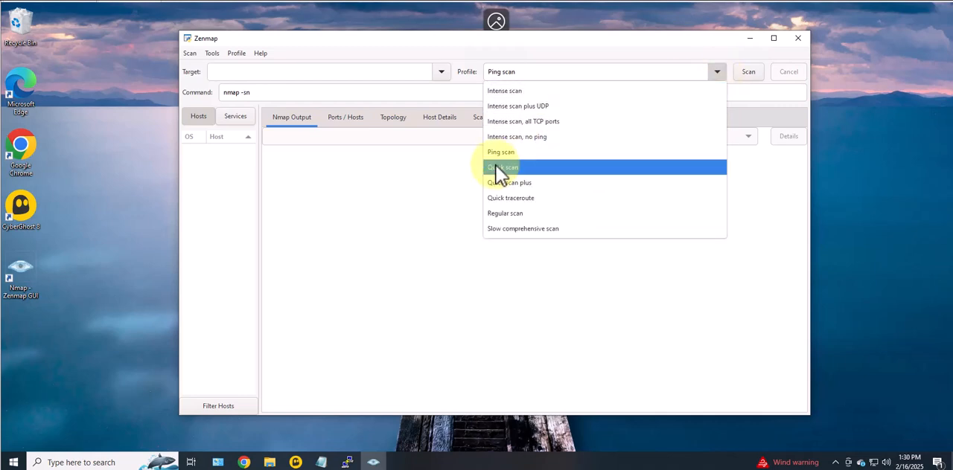
left_click(510, 153)
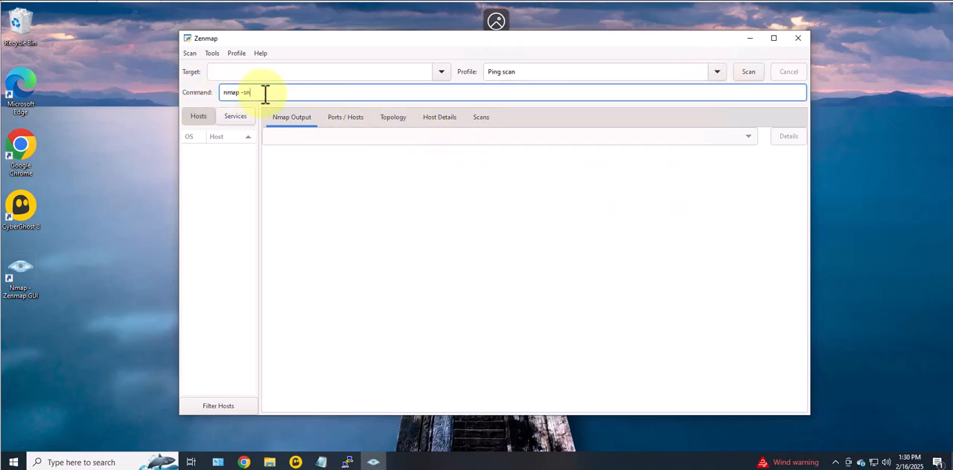
Set the target to 172.16.1.100 and run the ping scan
left_click_drag(259, 92, 216, 92)
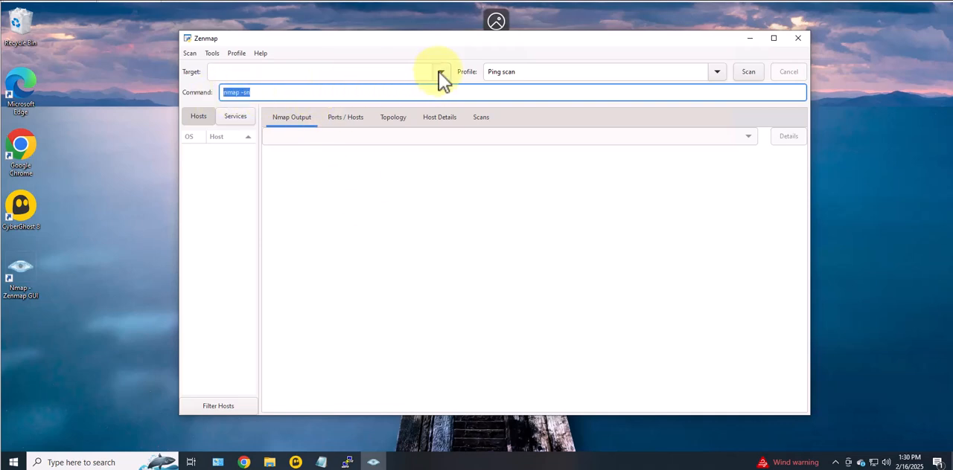
left_click(319, 71)
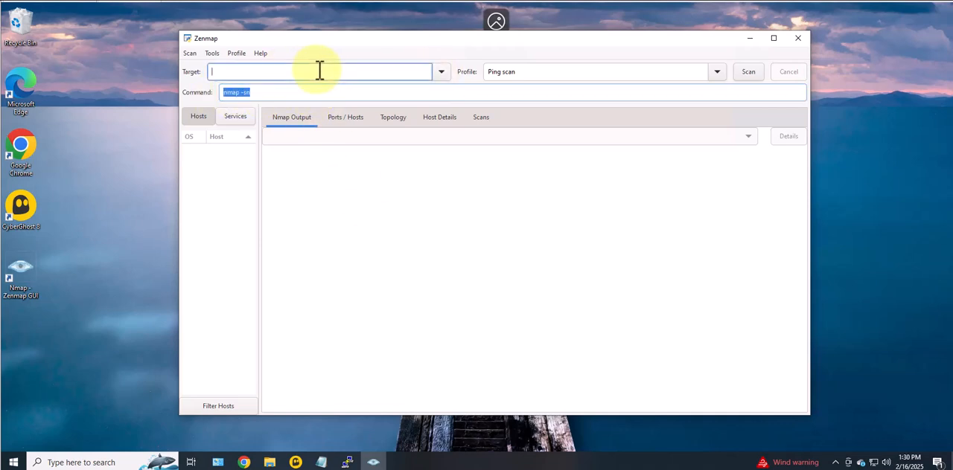
type("172.16.1.100")
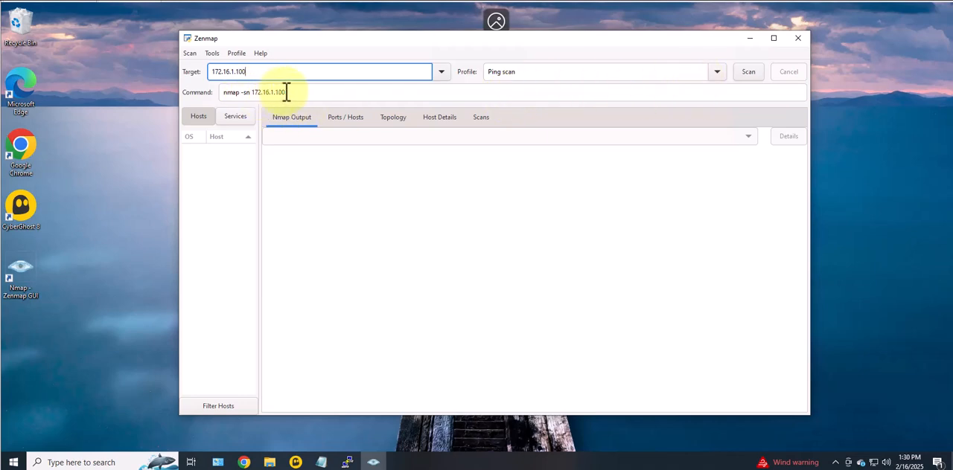
left_click_drag(285, 91, 253, 93)
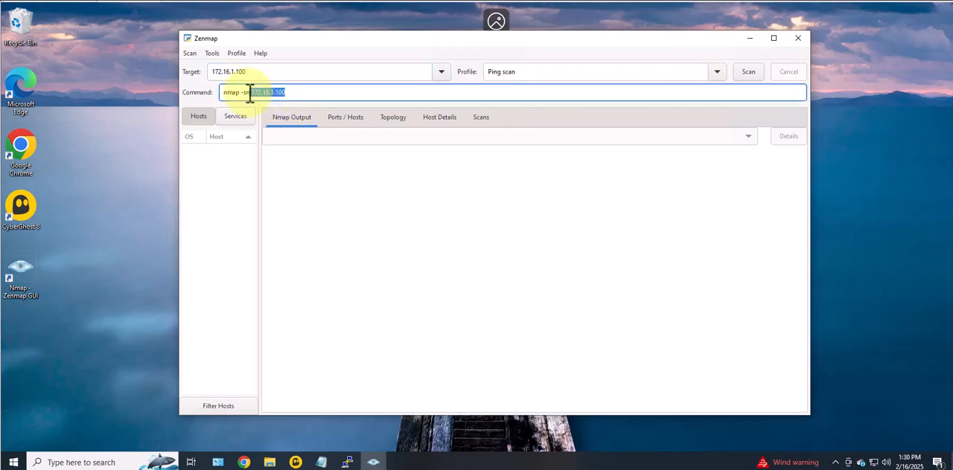
left_click(245, 92)
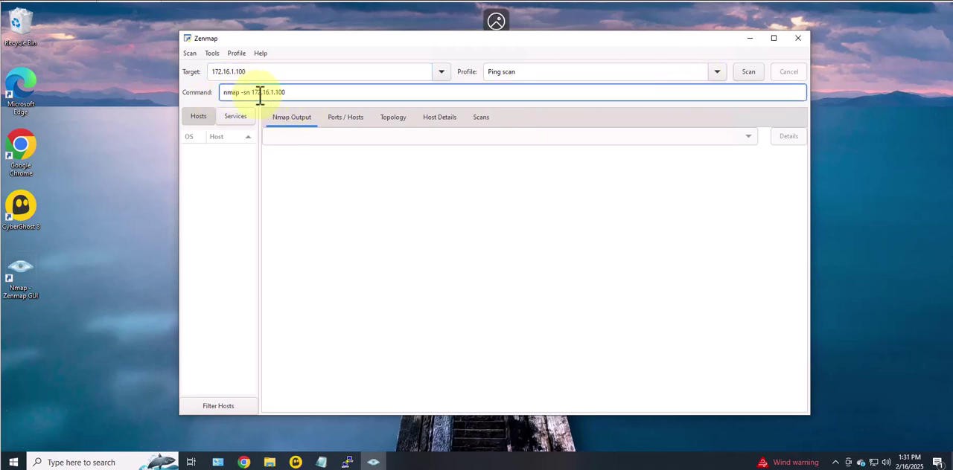
left_click(751, 75)
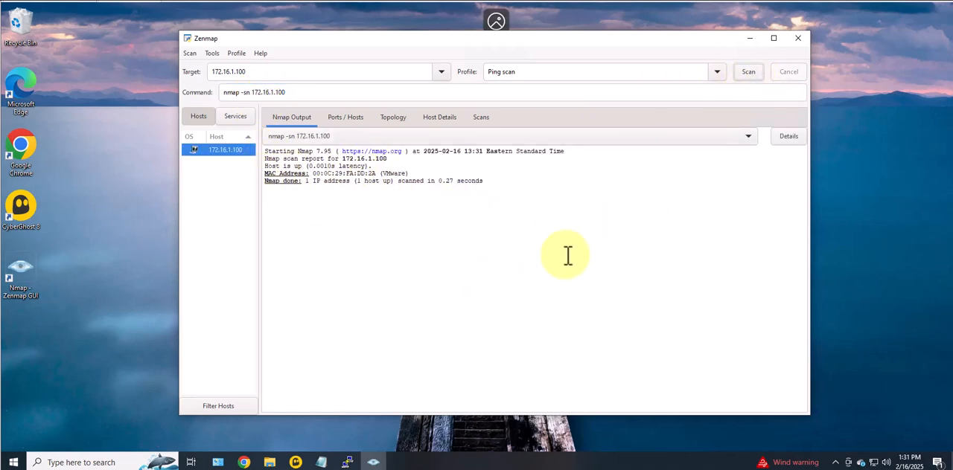
Run a Quick traceroute scan of 172.16.1.100
left_click(730, 78)
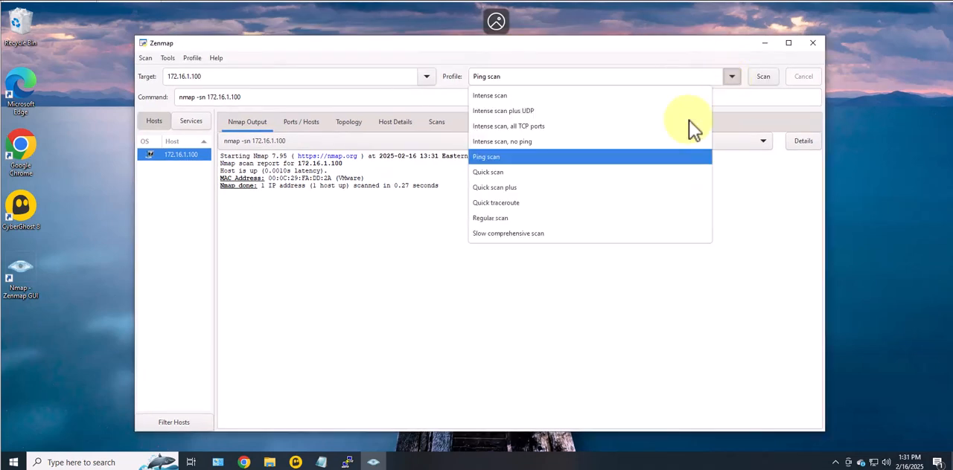
left_click(487, 202)
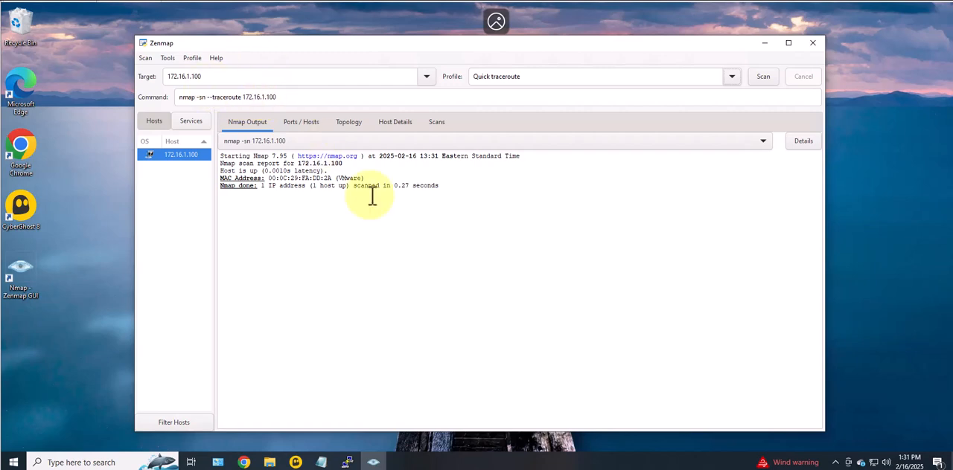
left_click(763, 76)
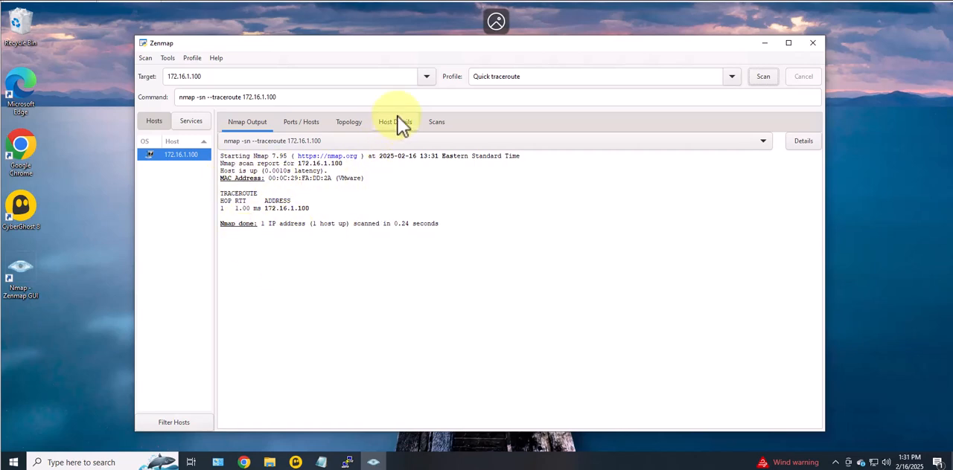
Review the Topology, Host Details, Scans and Ports / Hosts results
left_click(349, 122)
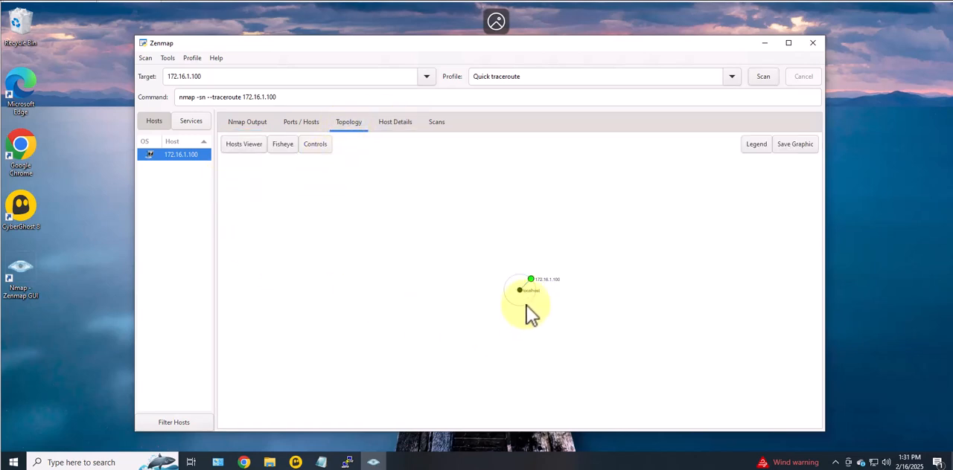
left_click(394, 122)
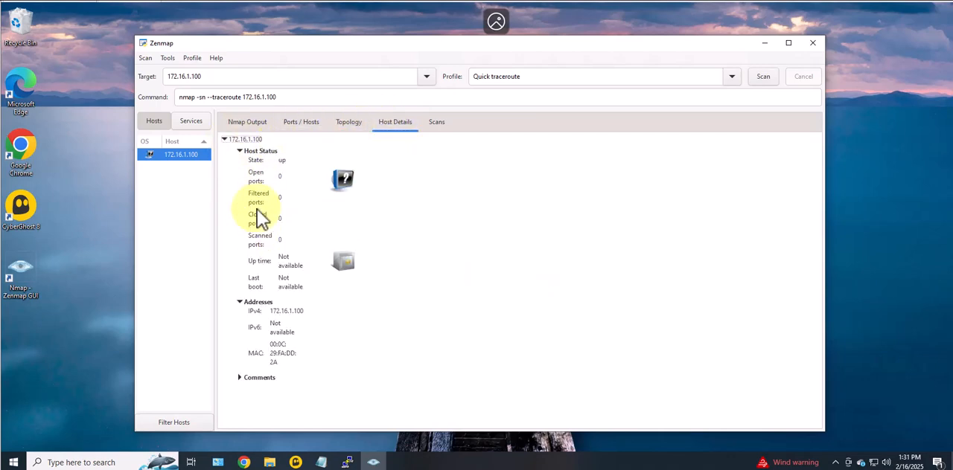
left_click(436, 124)
left_click(395, 122)
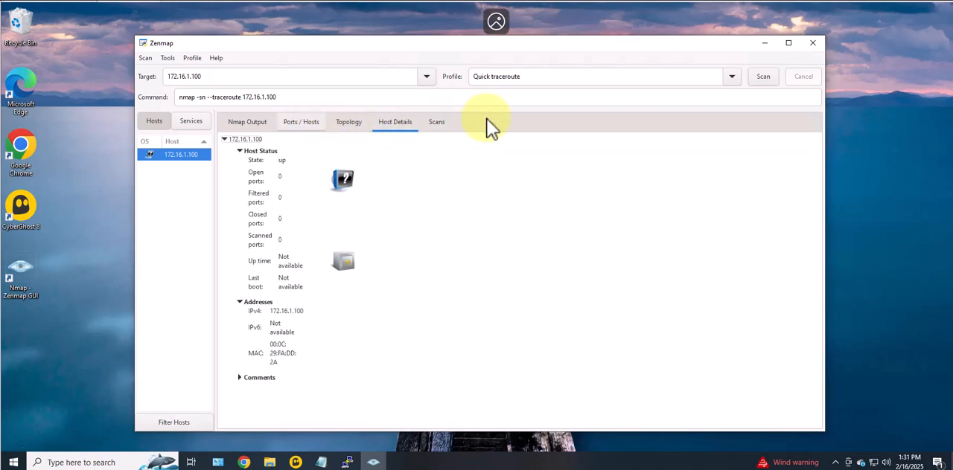
left_click(291, 123)
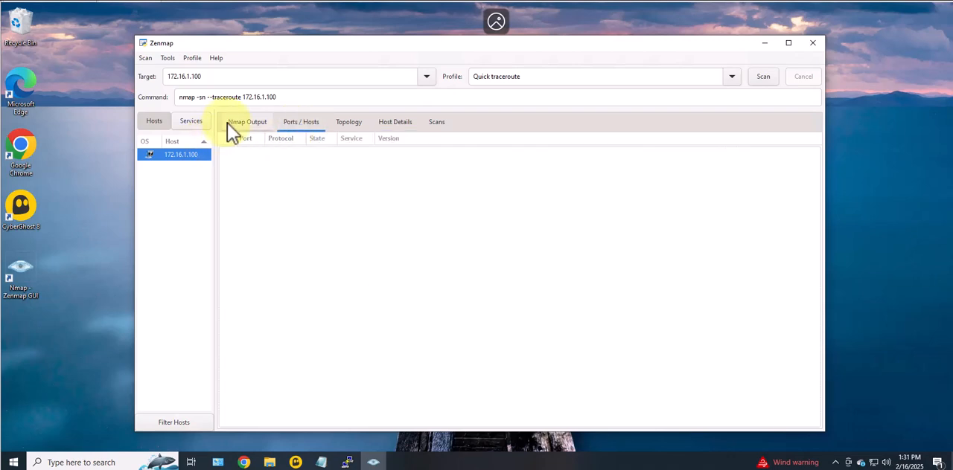
Retarget the traceroute to 8.8.8.8, run it, view its hop path in Topology, then begin retargeting to 172.16.1.0/24
left_click(298, 97)
left_click_drag(276, 96, 243, 96)
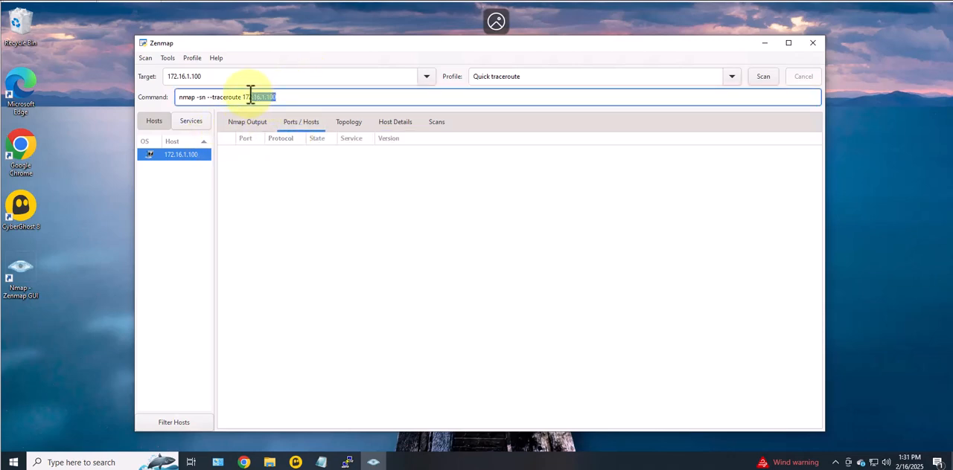
type("8.8")
left_click(758, 78)
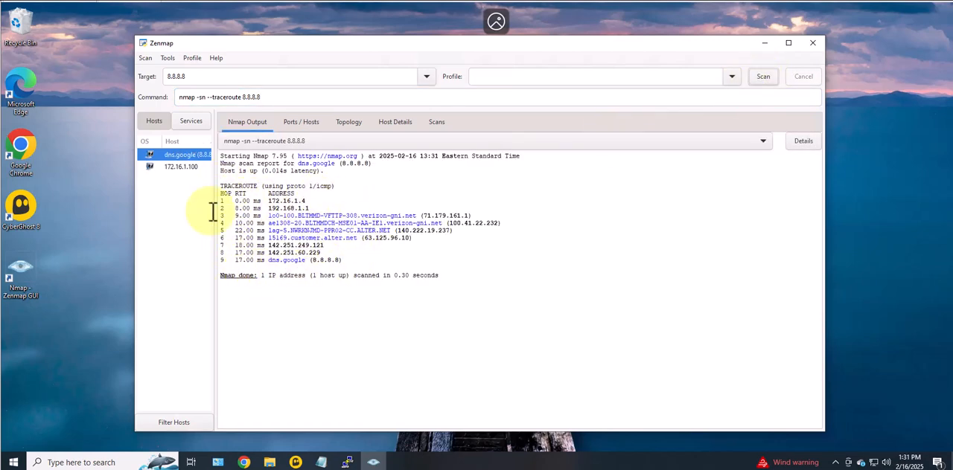
left_click(348, 121)
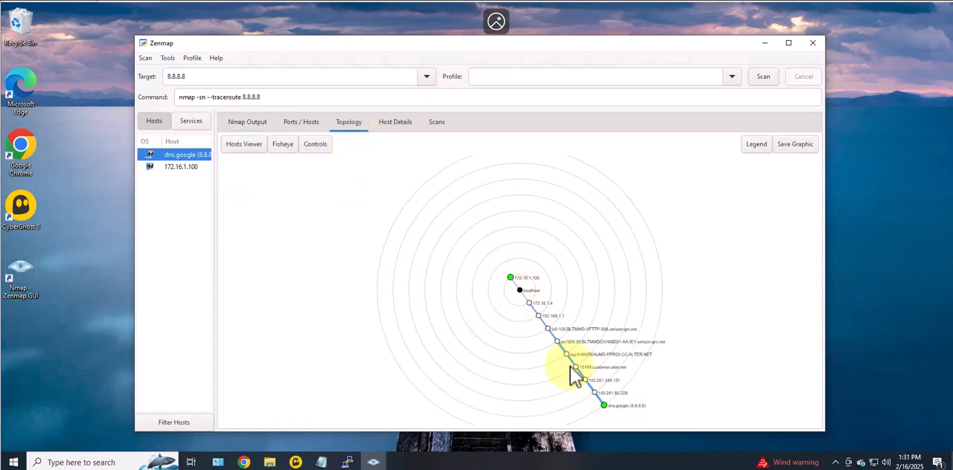
left_click_drag(262, 97, 211, 96)
type("172.16.1.0/24")
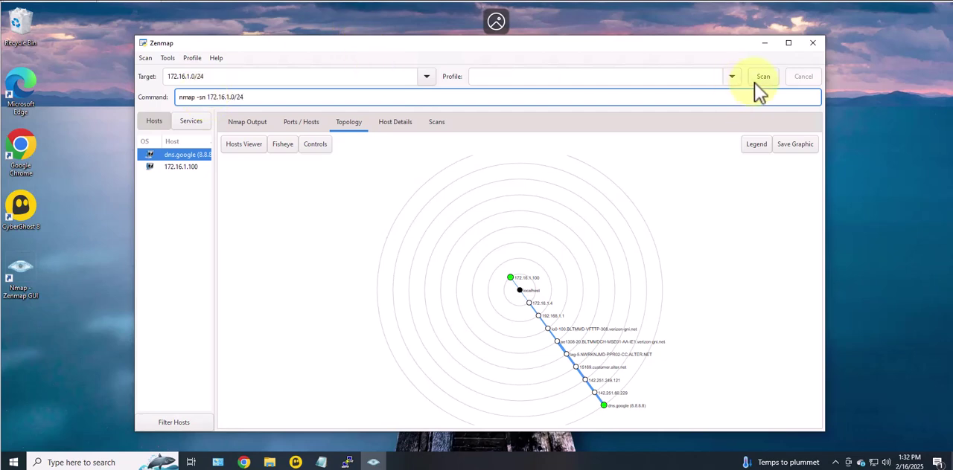
Run the ping sweep 'nmap -sn 172.16.1.0/24', finding five hosts up
left_click(763, 76)
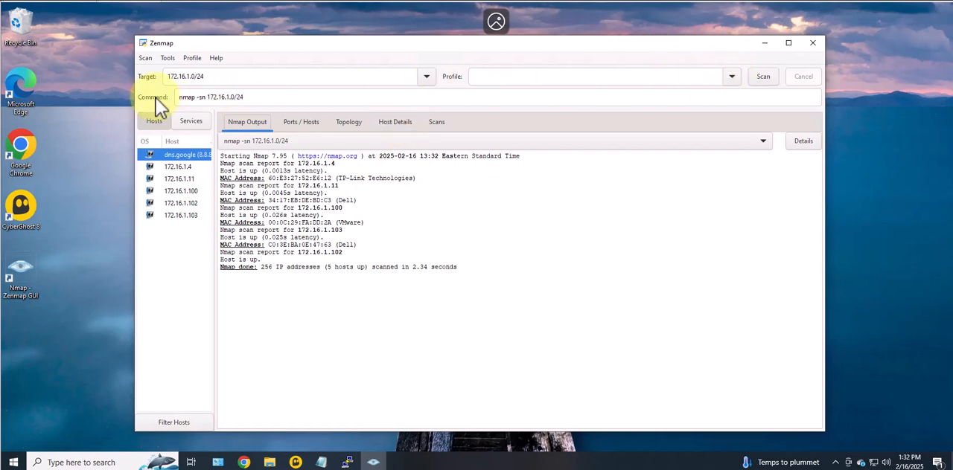
Launch Command Prompt as administrator from Windows search, approving UAC
left_click(97, 462)
type("cmd")
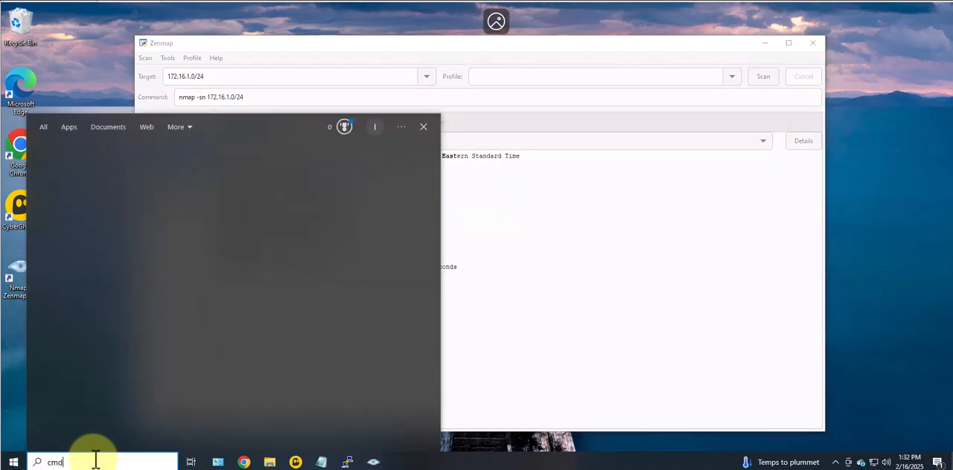
right_click(123, 171)
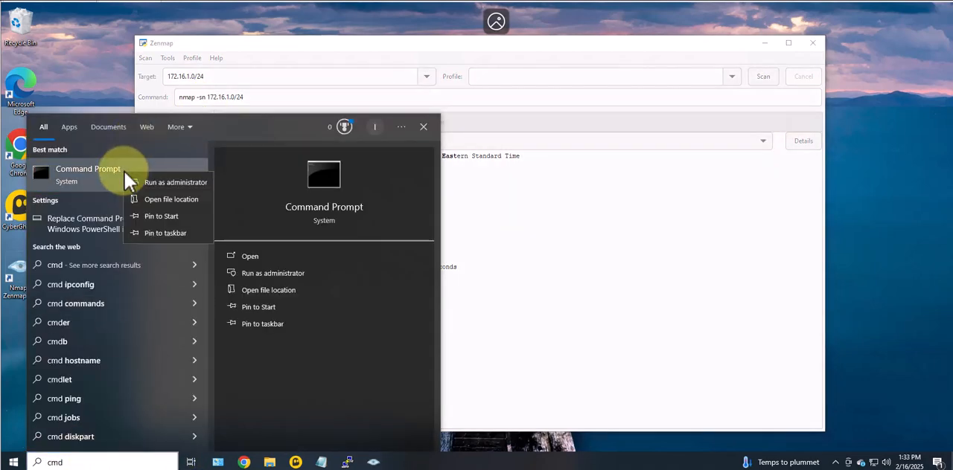
left_click(176, 182)
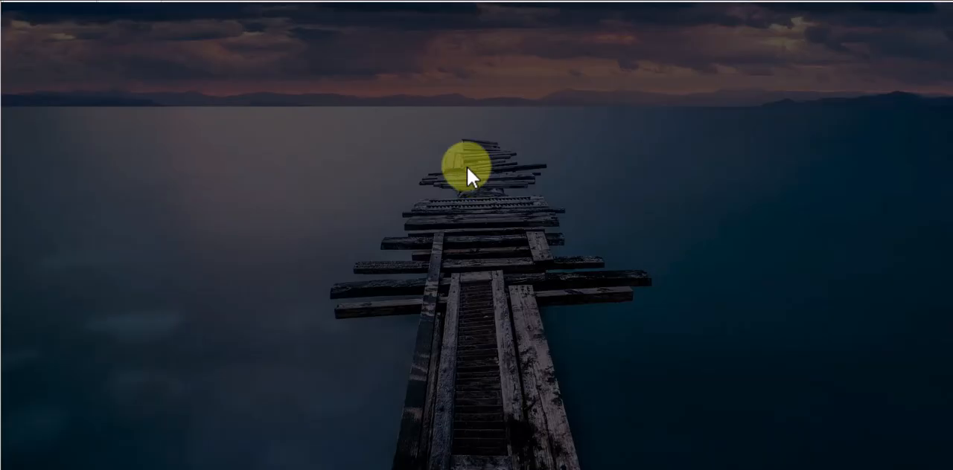
left_click(440, 304)
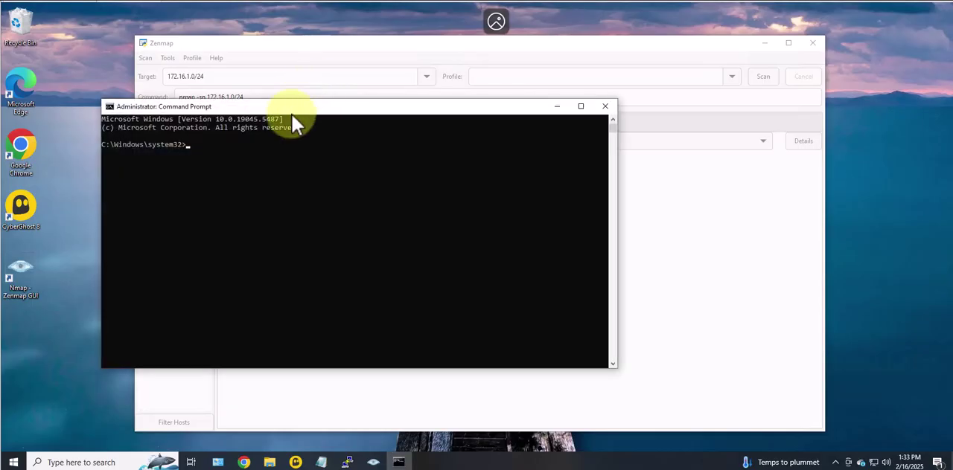
Arrange and resize the console window beside Zenmap
left_click_drag(291, 113, 244, 37)
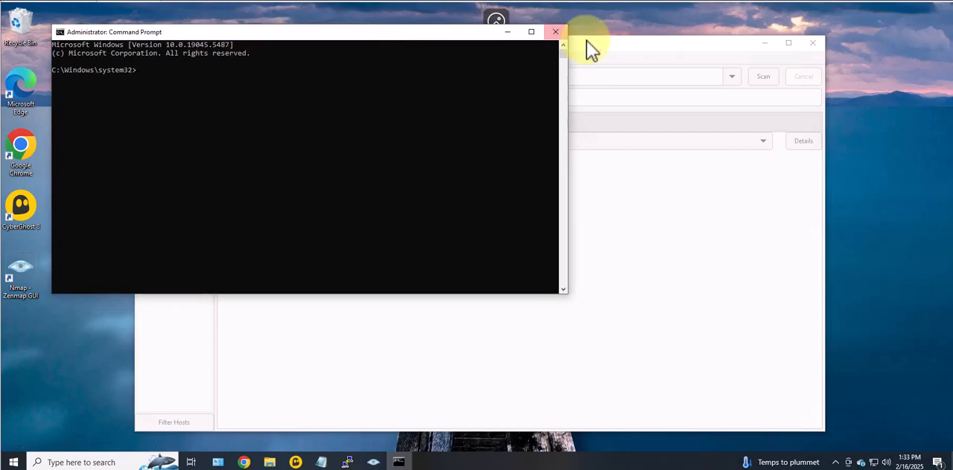
left_click_drag(591, 43, 696, 40)
left_click(191, 198)
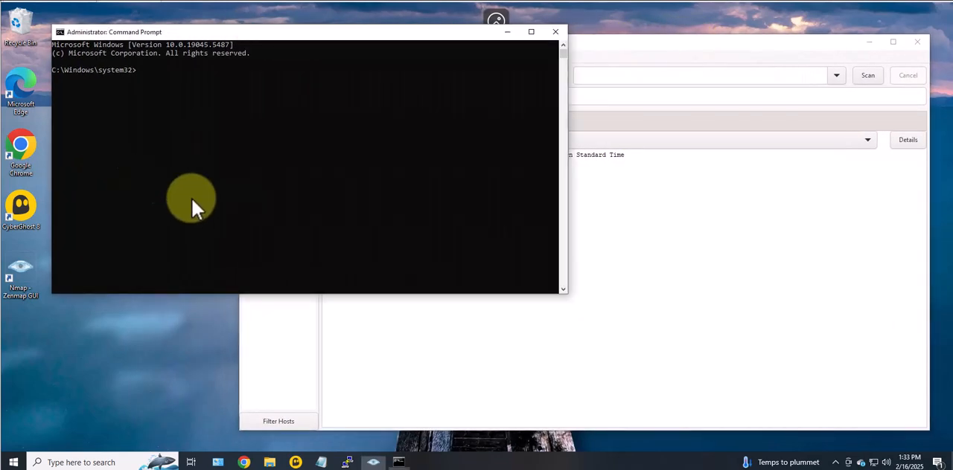
left_click_drag(562, 292, 709, 426)
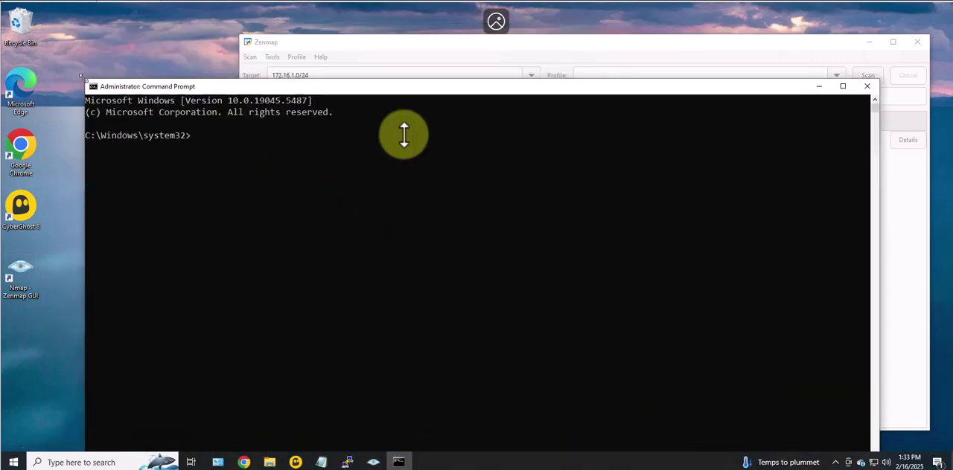
left_click_drag(402, 34, 385, 30)
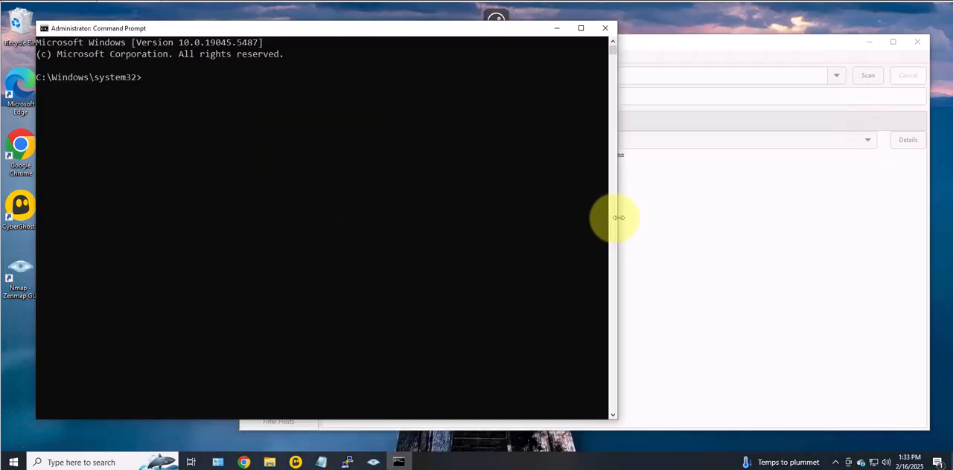
left_click_drag(707, 215, 614, 216)
Copy Zenmap's 'nmap -sn 172.16.1.0/24' command and paste it at the prompt
left_click(702, 84)
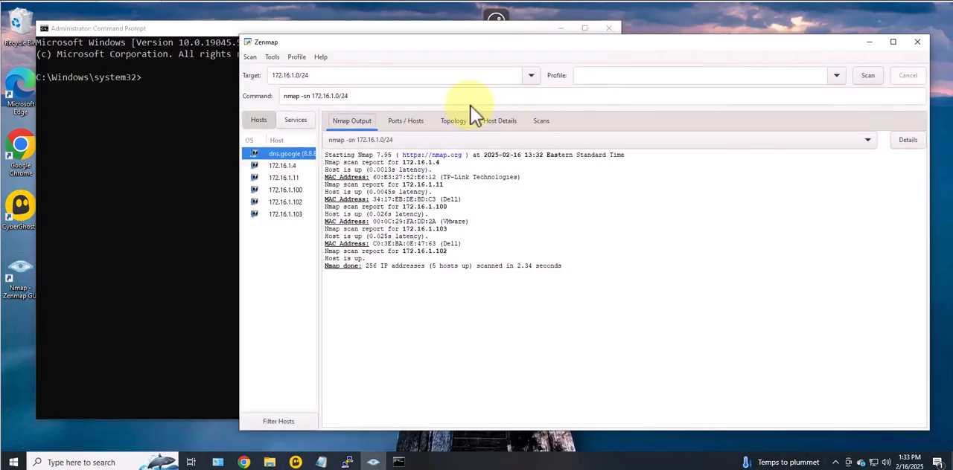
left_click_drag(350, 96, 283, 96)
right_click(301, 98)
left_click(324, 118)
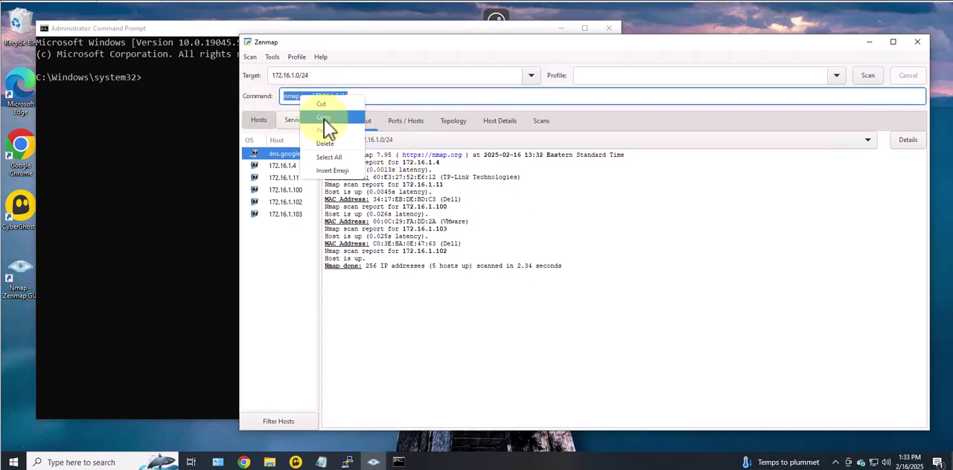
left_click(184, 85)
right_click(184, 83)
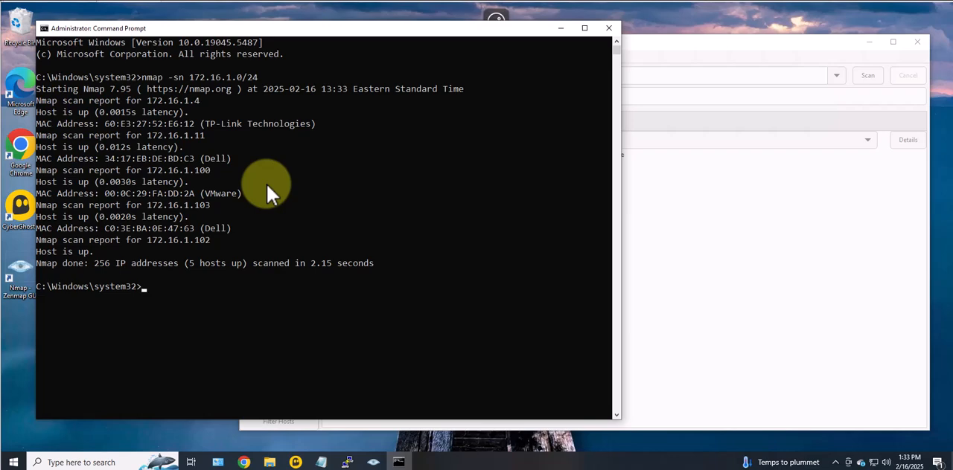
type("cls")
Clear the screen, show nmap -h, and mark the Ping Scan, List Scan and DNS/traceroute options
key("Return")
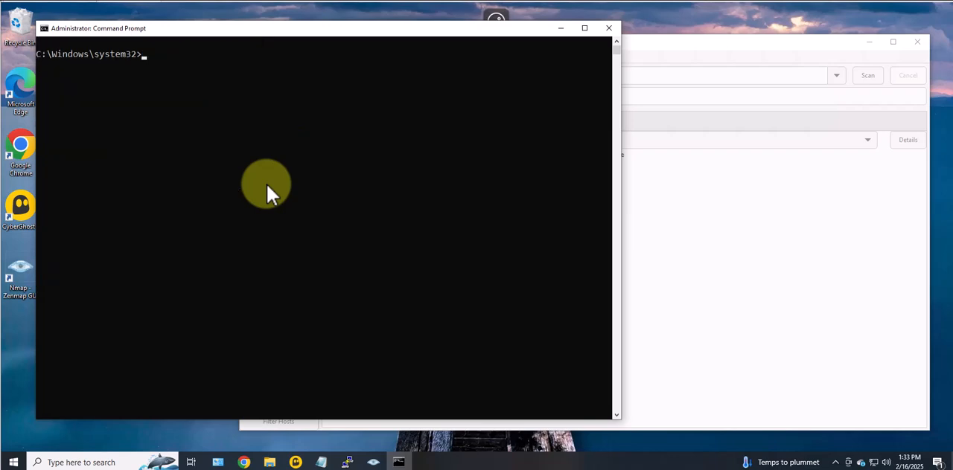
type("nmap -")
type("h")
key("Return")
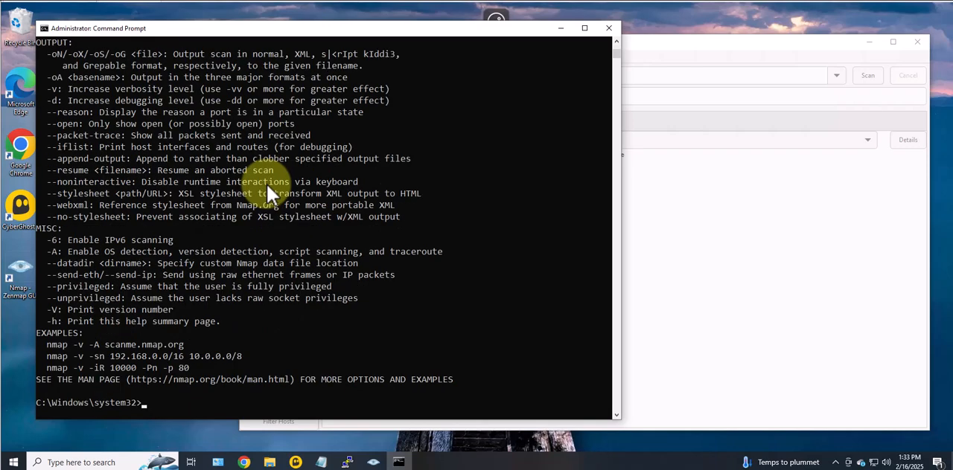
scroll(368, 249, "up", 5)
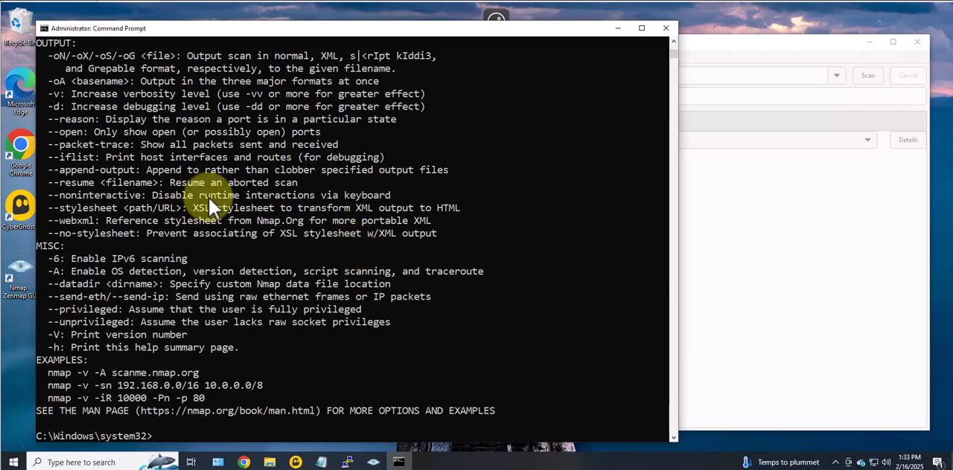
scroll(208, 197, "up", 5)
scroll(280, 301, "up", 4)
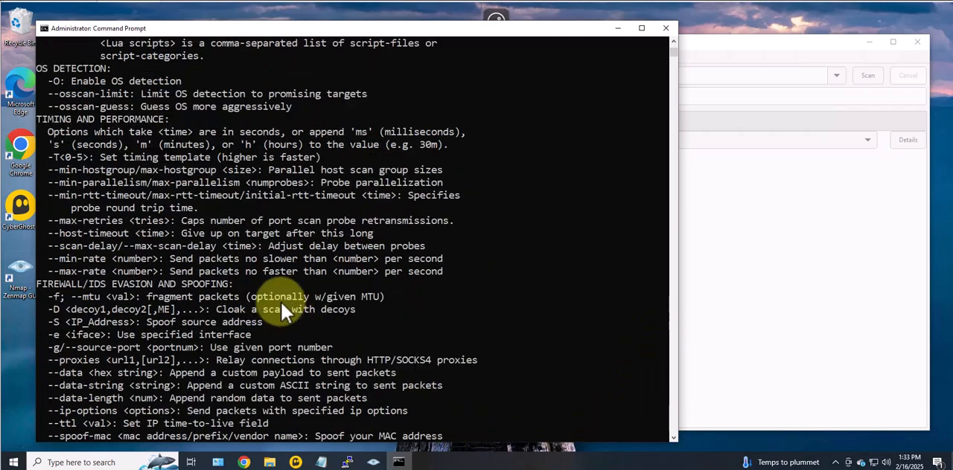
scroll(296, 295, "up", 4)
scroll(298, 295, "up", 3)
scroll(300, 298, "up", 5)
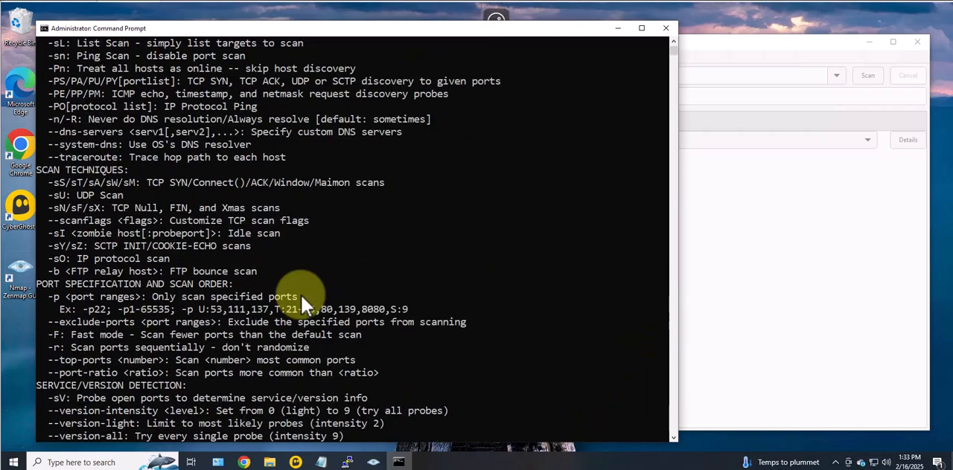
scroll(301, 295, "up", 2)
scroll(301, 296, "up", 3)
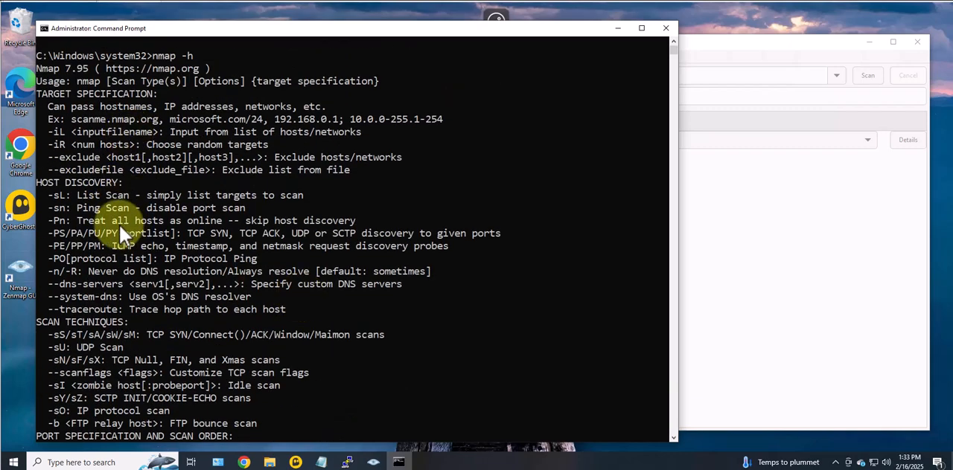
scroll(88, 198, "down", 3)
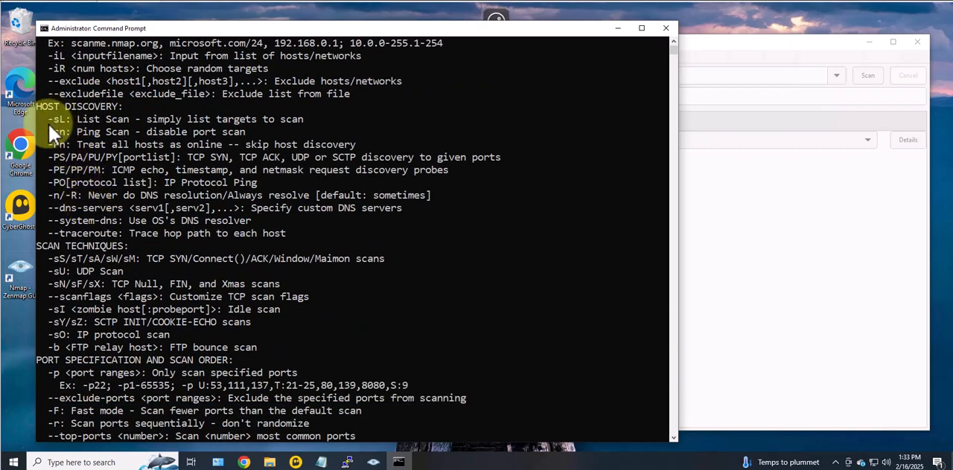
left_click_drag(50, 129, 282, 142)
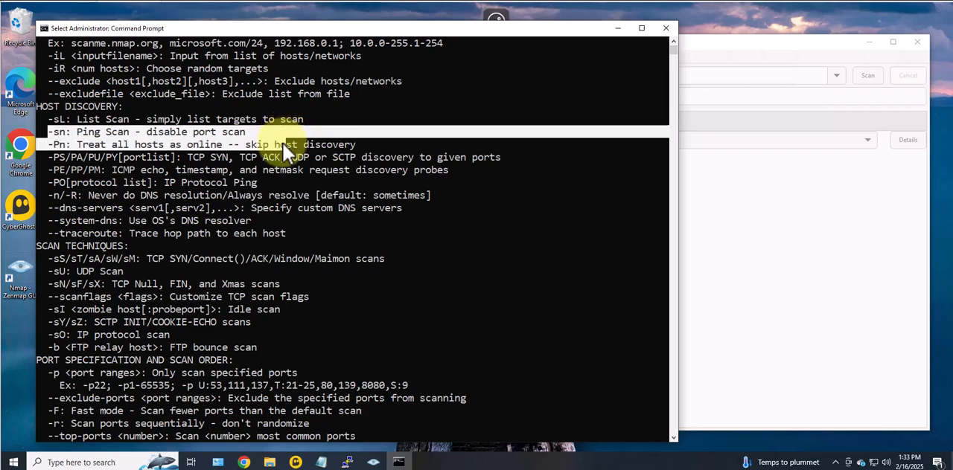
left_click_drag(74, 119, 220, 121)
scroll(165, 208, "down", 3)
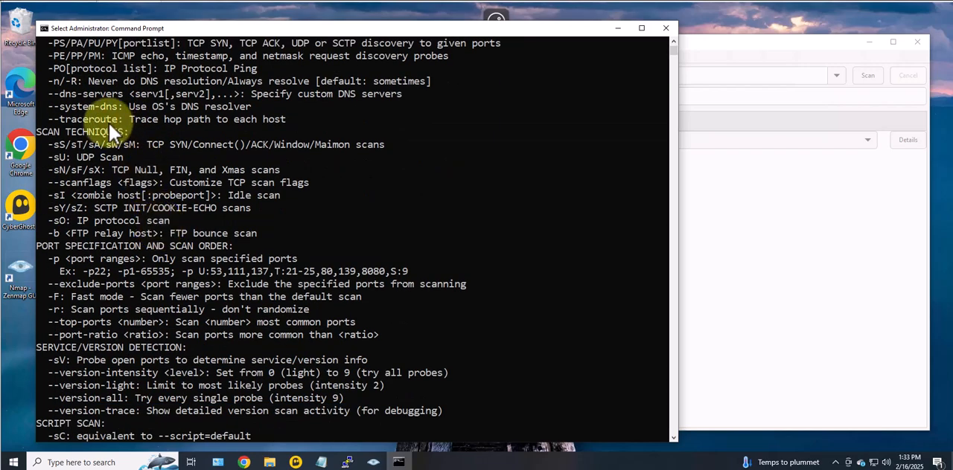
left_click_drag(48, 120, 170, 112)
scroll(167, 182, "down", 1)
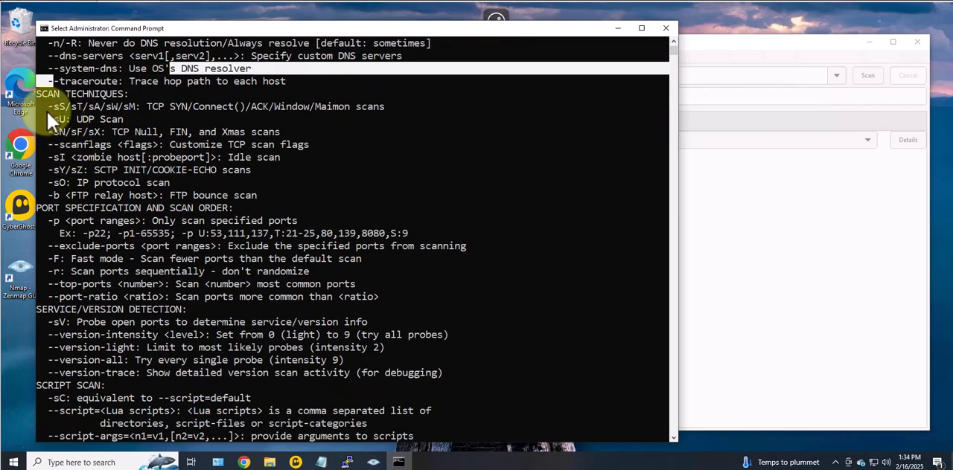
Highlight the TCP SYN scan technique and SCRIPT SCAN option lines
left_click_drag(47, 106, 208, 117)
scroll(227, 191, "down", 3)
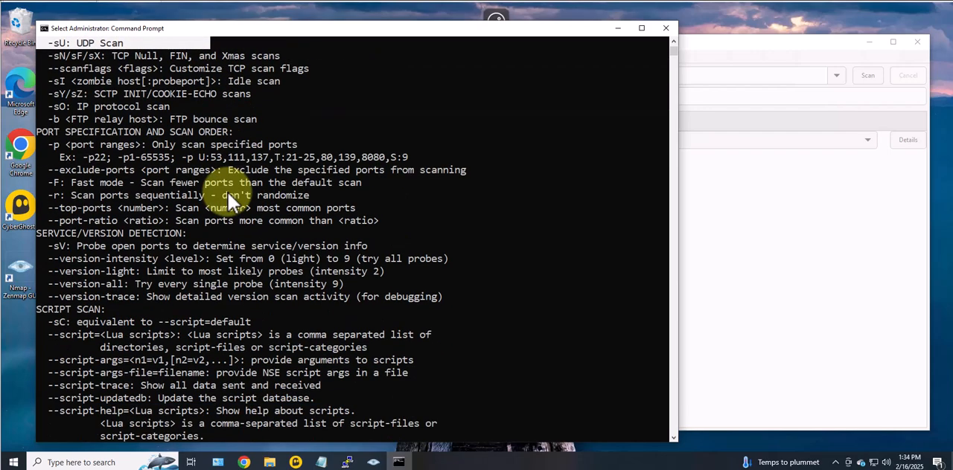
scroll(107, 173, "down", 3)
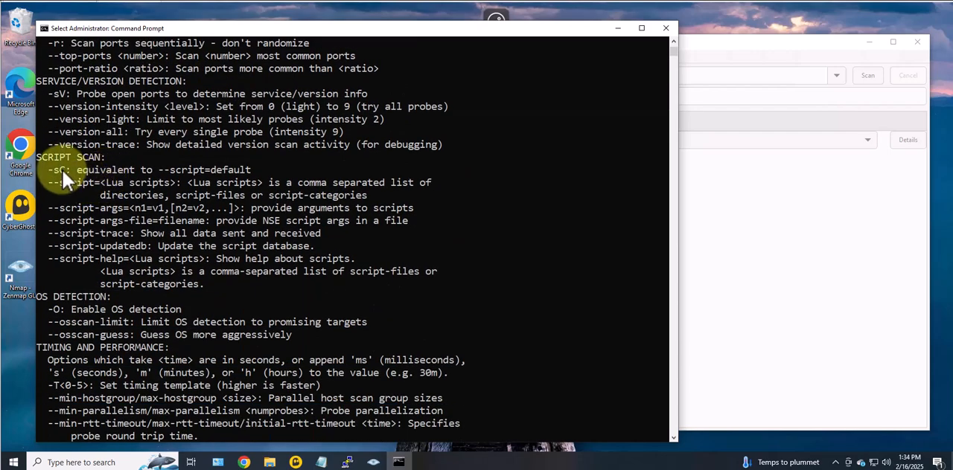
left_click_drag(49, 170, 279, 258)
left_click_drag(50, 309, 222, 340)
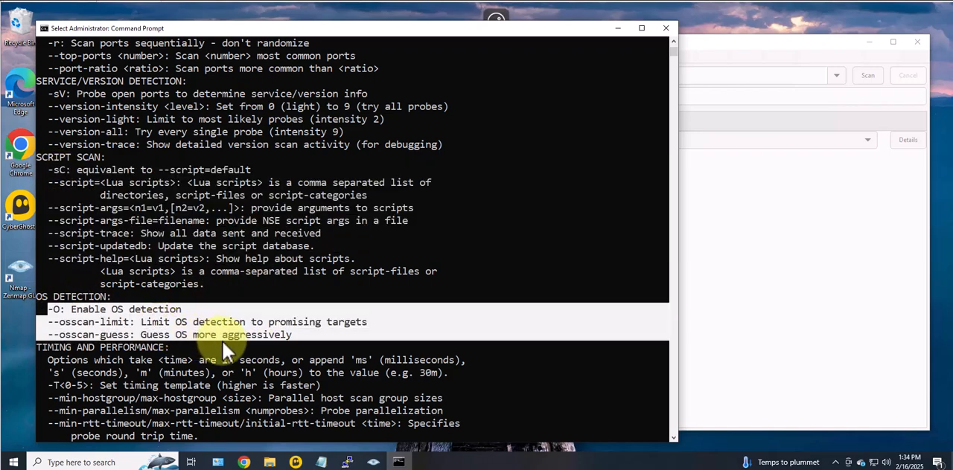
scroll(234, 324, "down", 3)
scroll(234, 324, "down", 3)
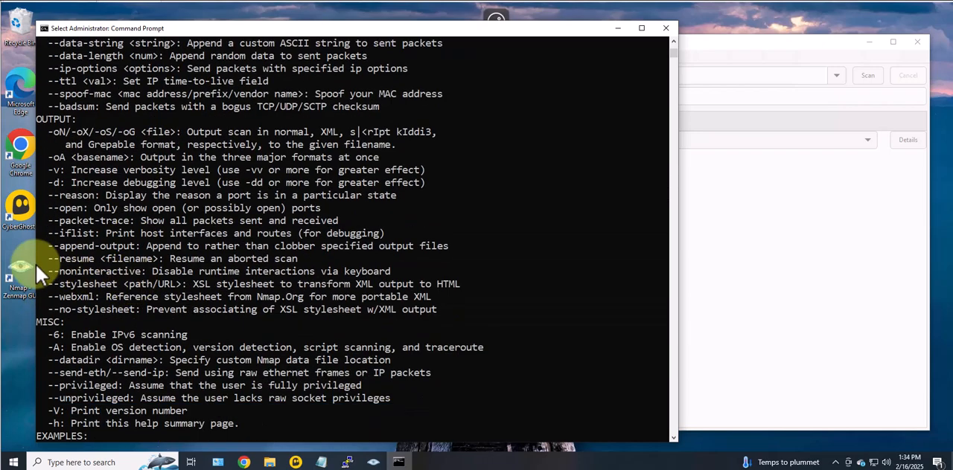
scroll(104, 261, "down", 5)
scroll(105, 239, "down", 5)
scroll(121, 229, "up", 2)
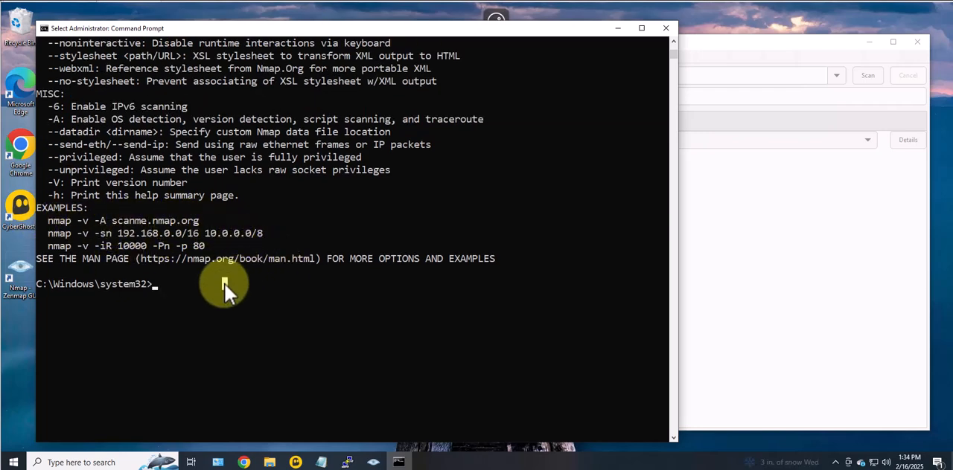
Run 'nmap -sS 172.16.1.100' and highlight its list of 23 open TCP ports
key("Escape")
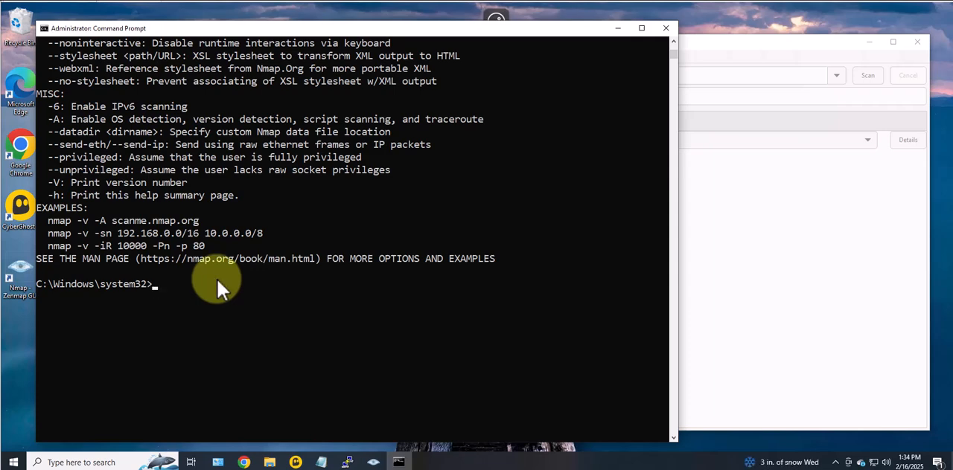
type("n")
type("map -sS 172.16")
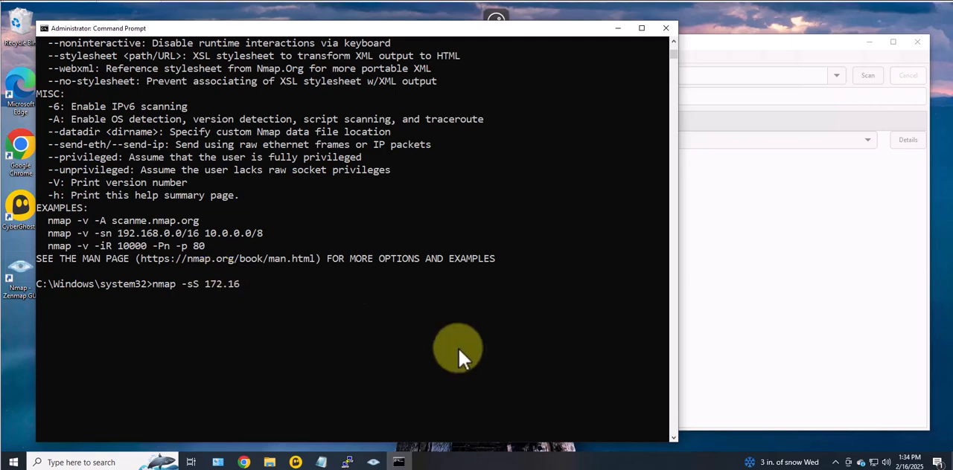
type(".1.")
type("100")
key("Return")
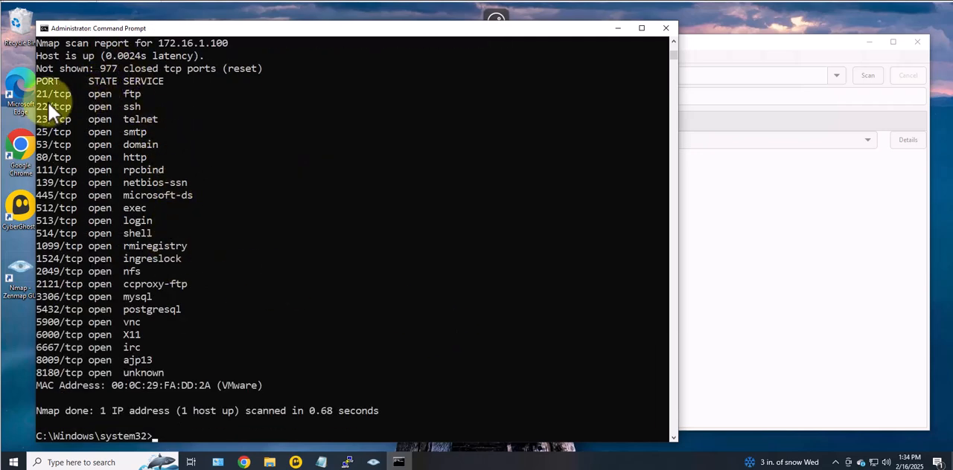
mouse_move(77, 94)
left_mouse_down()
mouse_move(142, 112)
mouse_move(189, 270)
left_mouse_up()
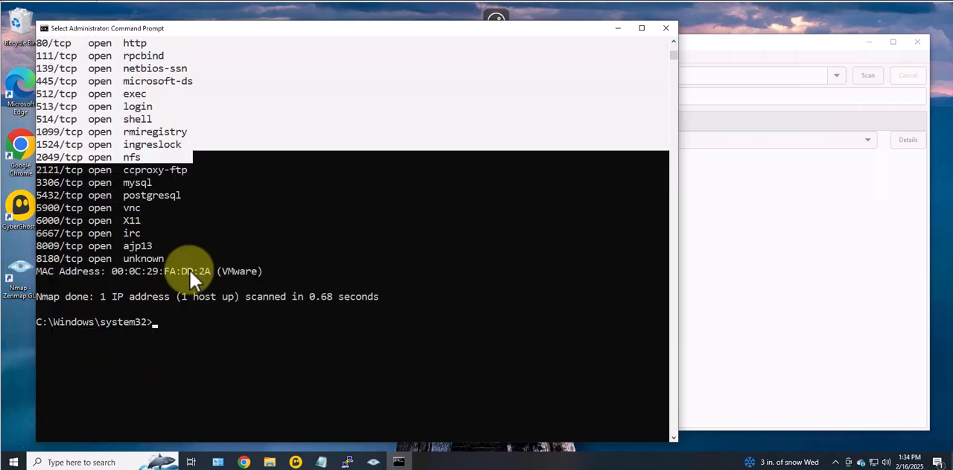
scroll(189, 269, "up", 5)
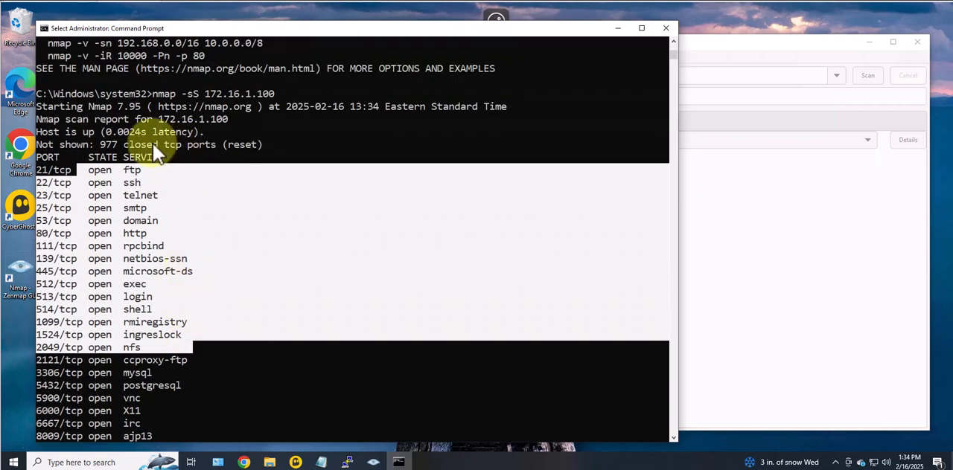
Switch Zenmap to the Regular scan profile and copy its 'nmap 172.16.1.0/24' command
left_click(734, 265)
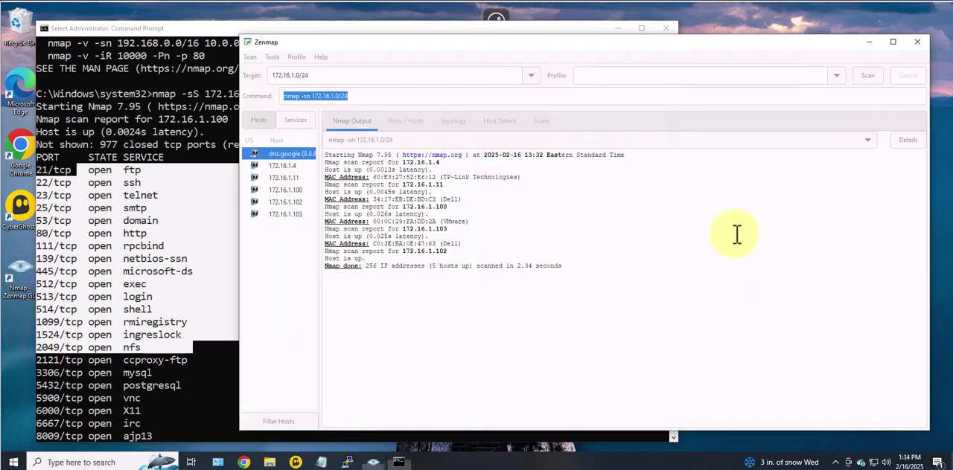
left_click(836, 76)
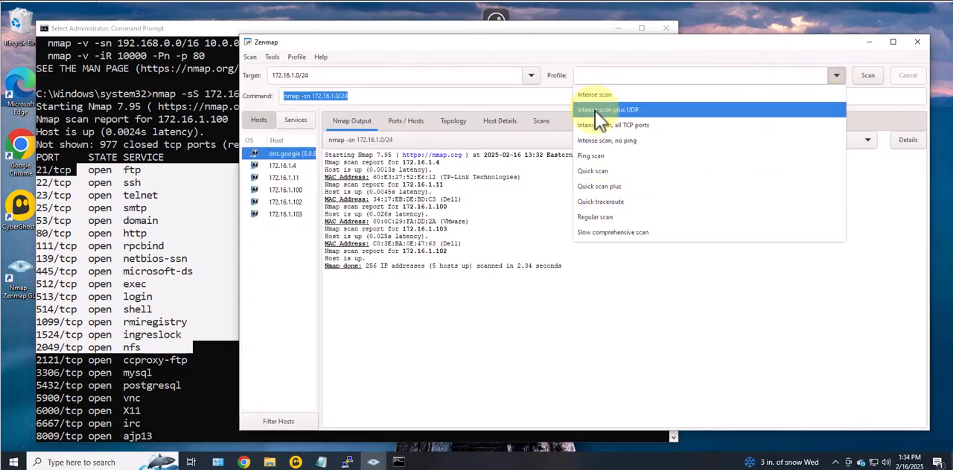
left_click(608, 218)
left_click_drag(350, 95, 282, 95)
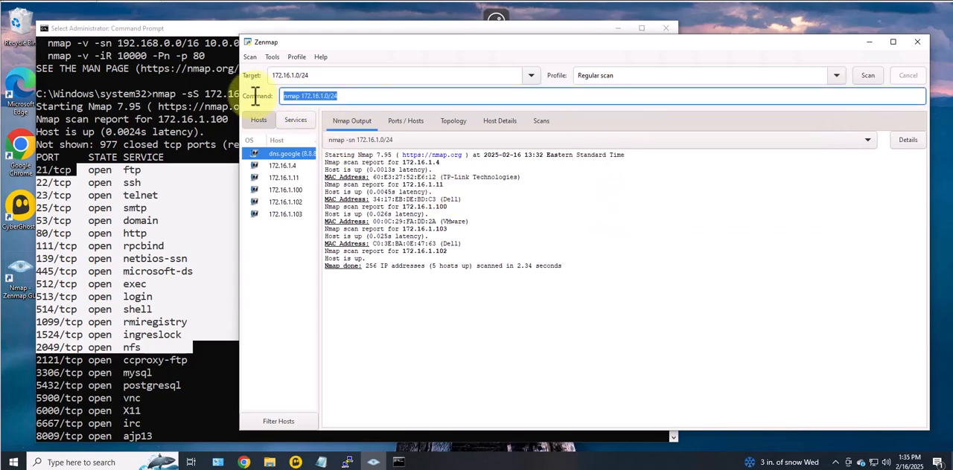
right_click(305, 96)
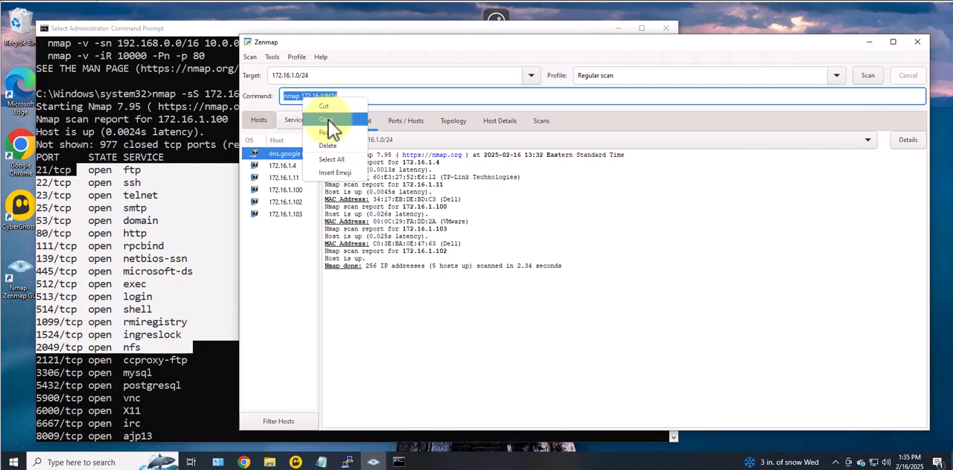
left_click(328, 120)
Clear the console, recopy the command from Zenmap and return to Command Prompt to paste it
left_click(202, 392)
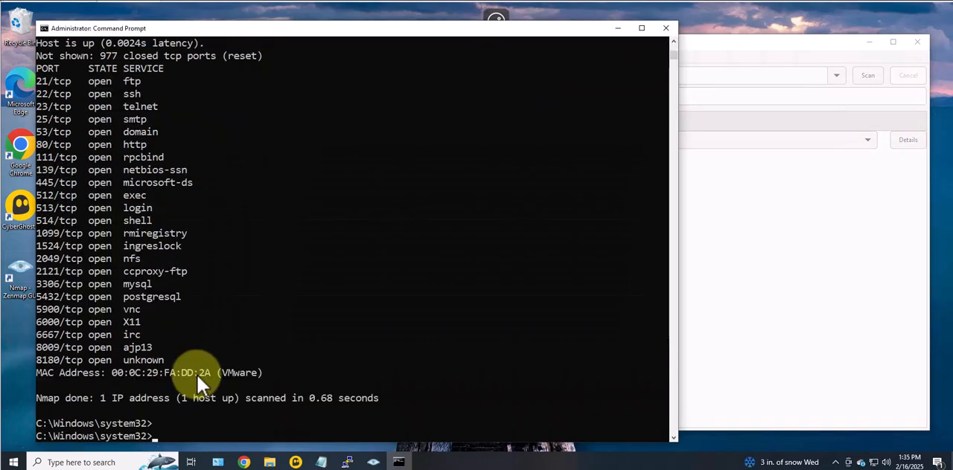
type("cls")
key("Return")
left_click(715, 52)
double_click(309, 95)
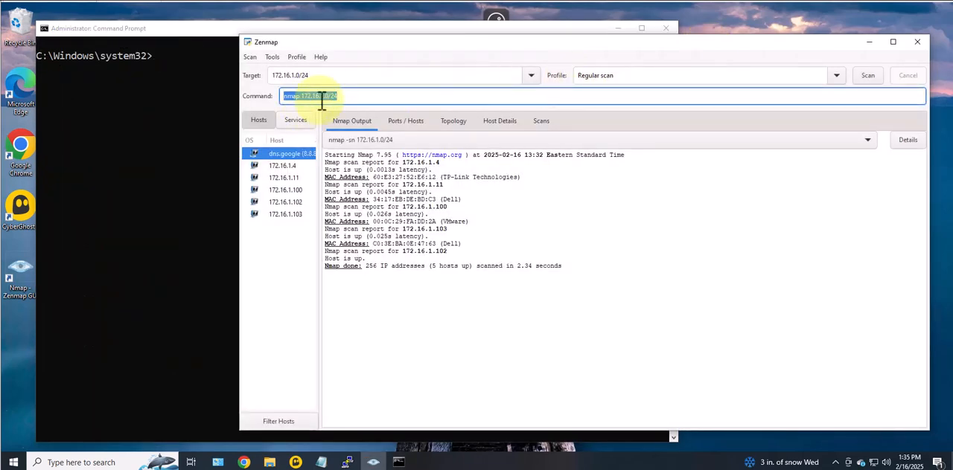
right_click(312, 96)
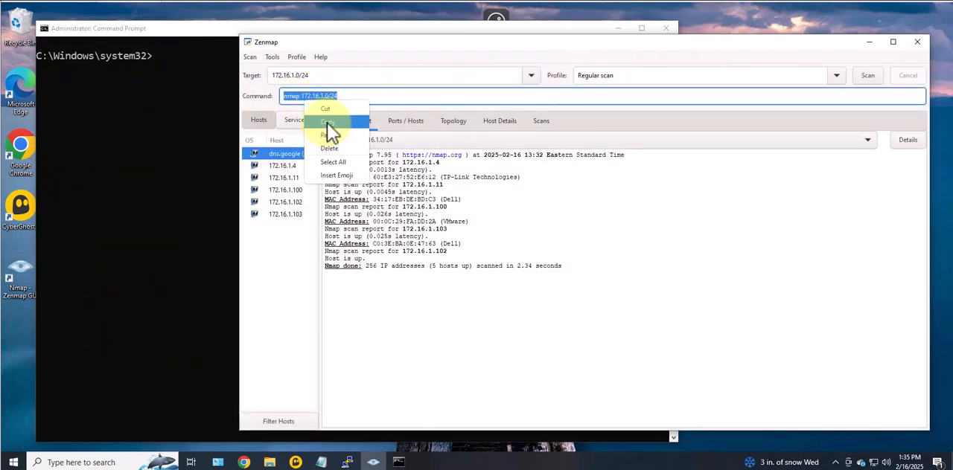
left_click(327, 122)
left_click(169, 64)
Run a regular nmap scan of 172.16.1.0/24, finding 5 hosts up with their open ports
right_click(169, 64)
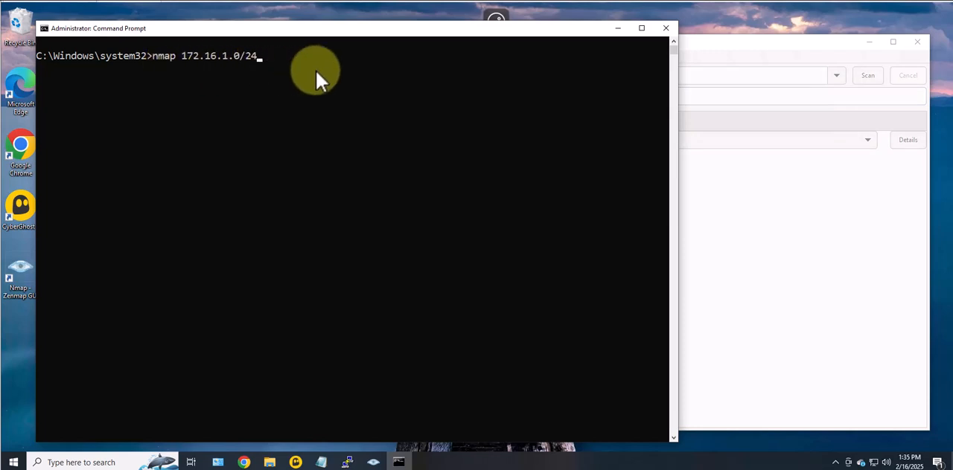
key("Return")
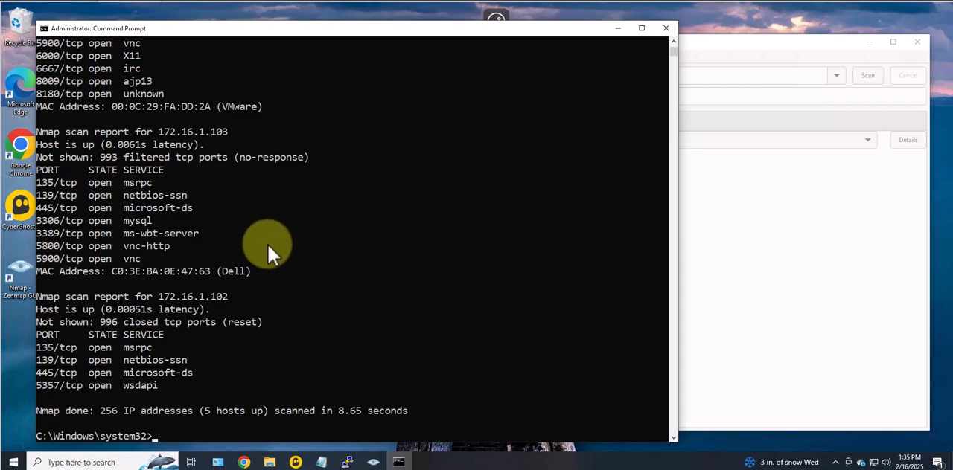
scroll(258, 232, "up", 6)
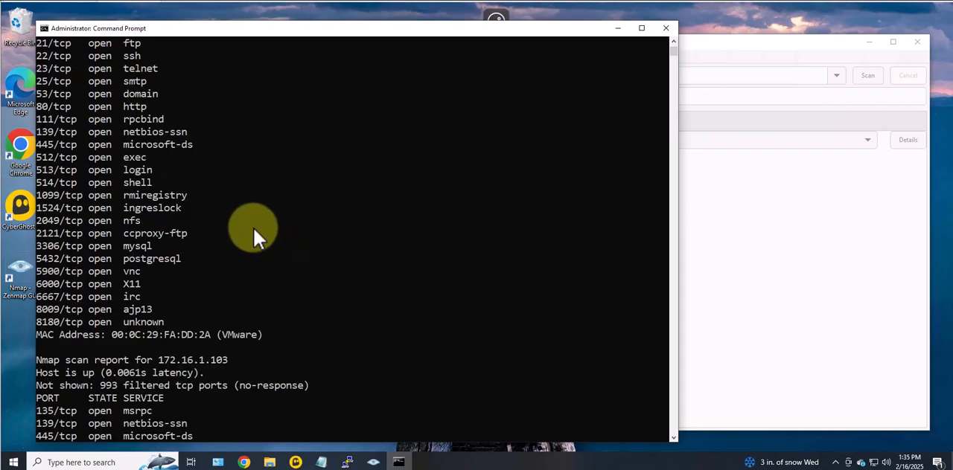
scroll(255, 224, "down", 4)
scroll(253, 220, "down", 4)
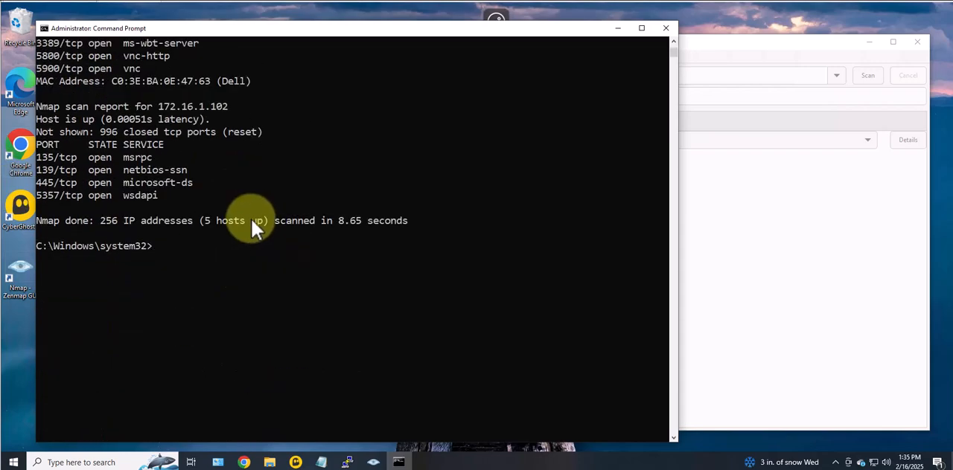
scroll(251, 218, "up", 5)
scroll(251, 218, "up", 1)
scroll(251, 218, "up", 3)
scroll(251, 218, "up", 2)
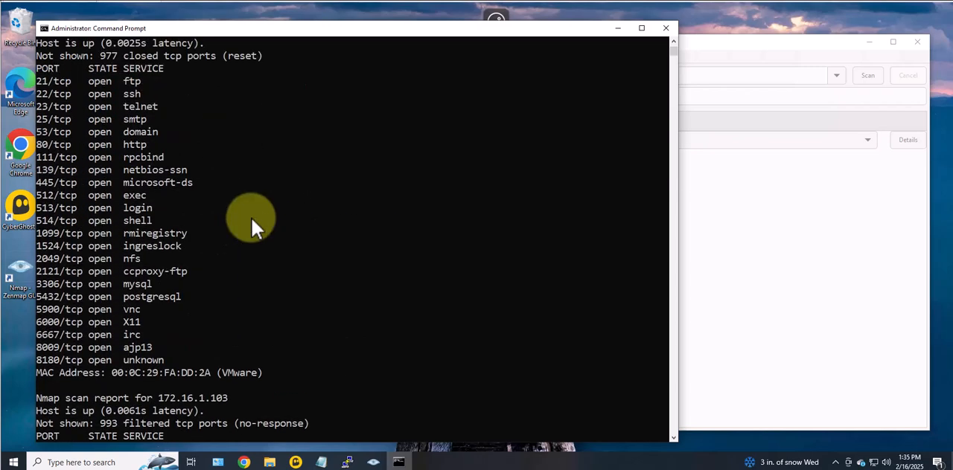